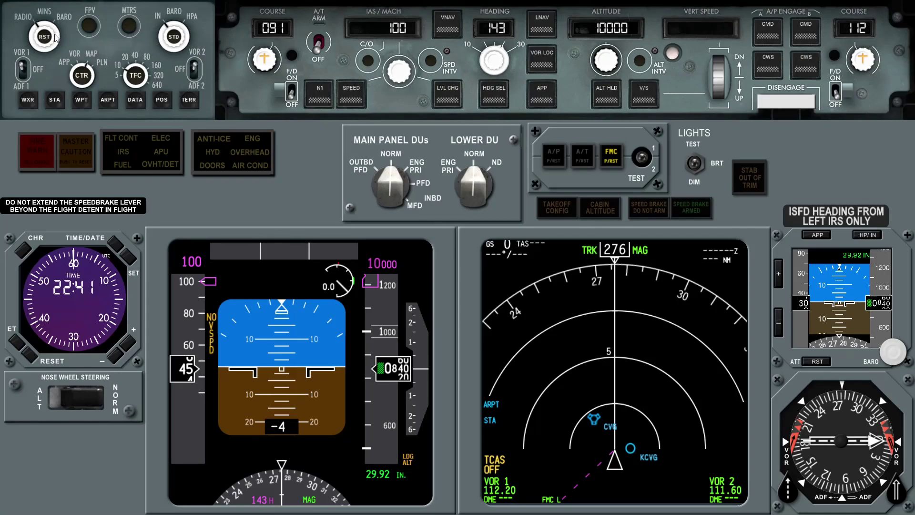
# Cycle the pedestal N1 SET knob and leave the engine display N1 mode on MAN.
pyautogui.rightClick(56, 38)
pyautogui.click(55, 37)
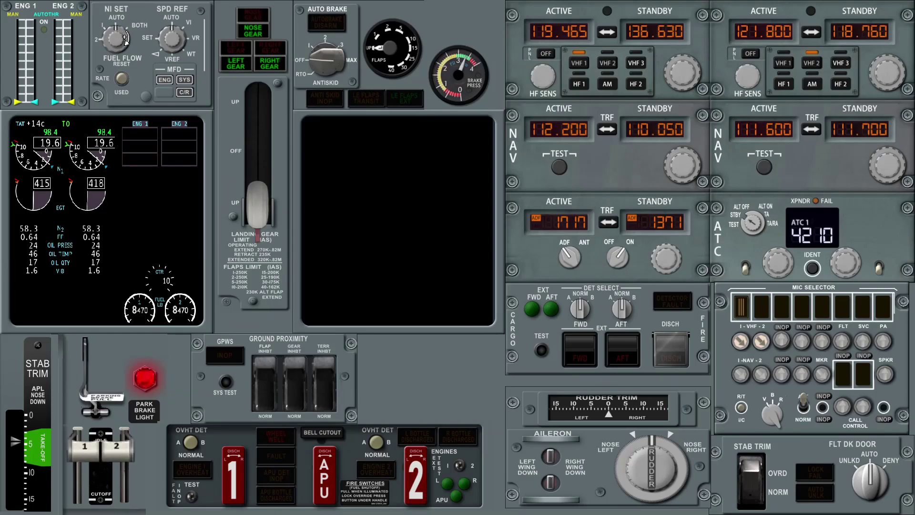
pyautogui.click(124, 38)
pyautogui.click(125, 37)
pyautogui.click(125, 37)
pyautogui.click(125, 37)
pyautogui.click(125, 38)
pyautogui.click(123, 38)
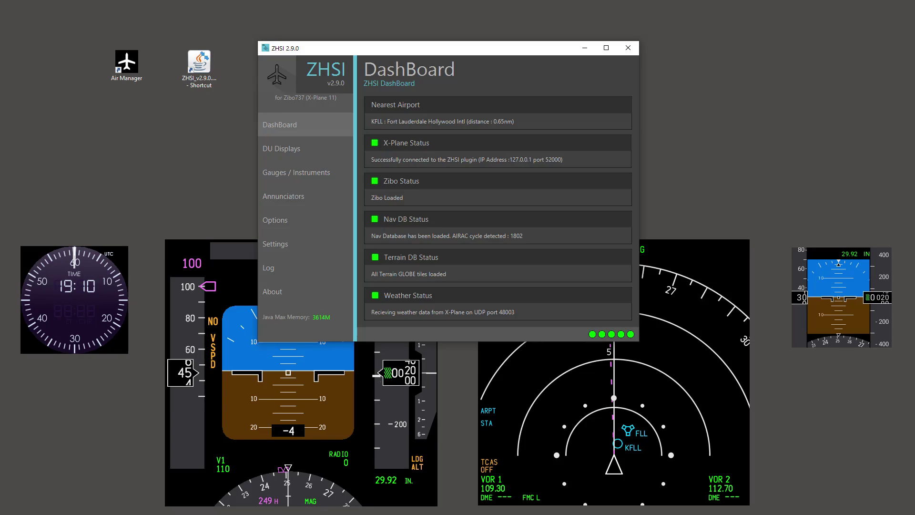
# Move the ZHSI dashboard window slightly down and to the right.
pyautogui.moveTo(541, 48)
pyautogui.mouseDown()
pyautogui.moveTo(693, 51)
pyautogui.moveTo(873, 210)
pyautogui.moveTo(887, 334)
pyautogui.moveTo(875, 436)
pyautogui.moveTo(782, 457)
pyautogui.moveTo(701, 407)
pyautogui.moveTo(542, 100)
pyautogui.moveTo(553, 53)
pyautogui.mouseUp()
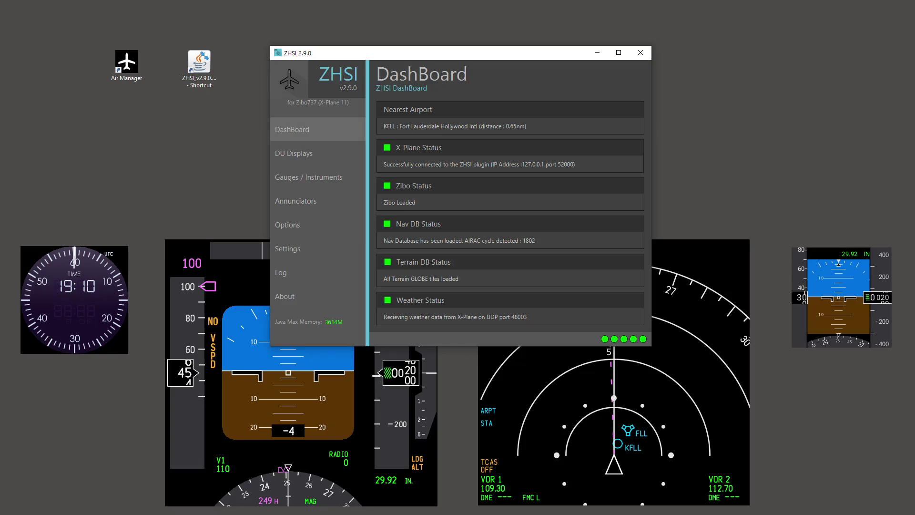
# Switch on the First Officer InBoard DU on ZHSI's DU Displays page.
pyautogui.click(294, 153)
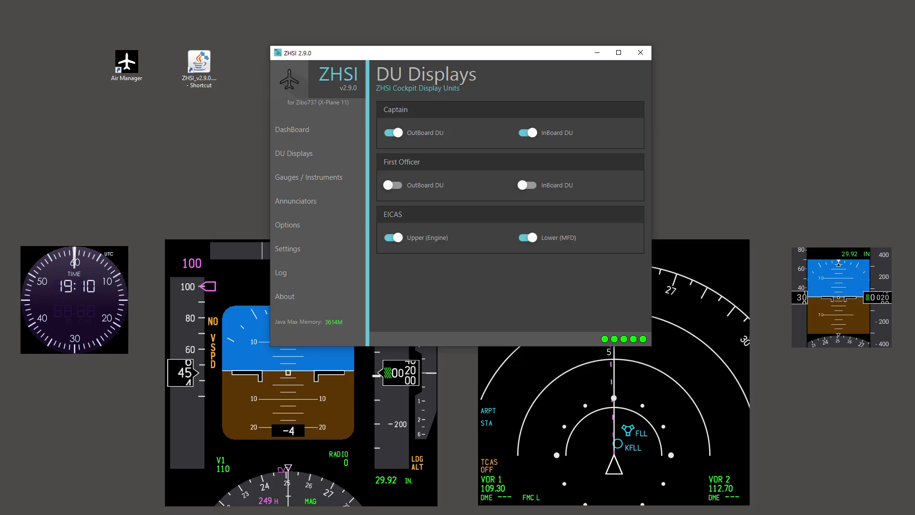
pyautogui.click(527, 185)
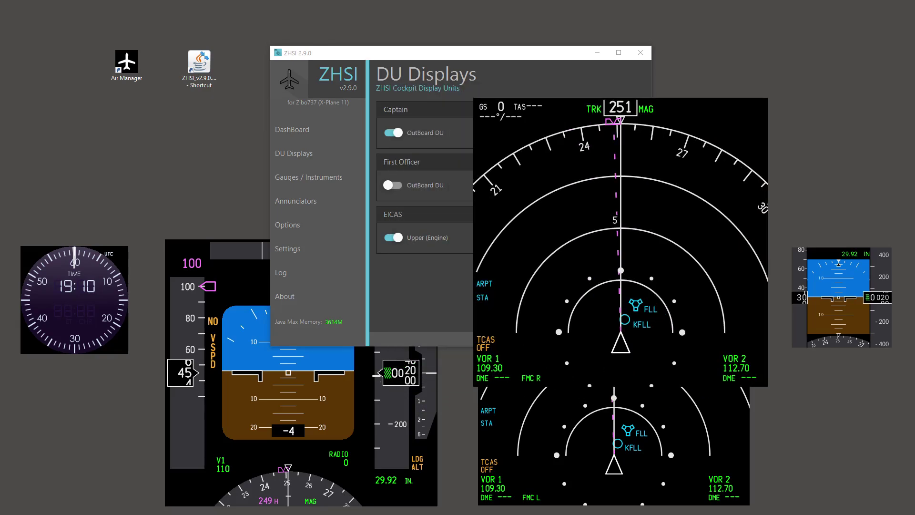
pyautogui.click(308, 177)
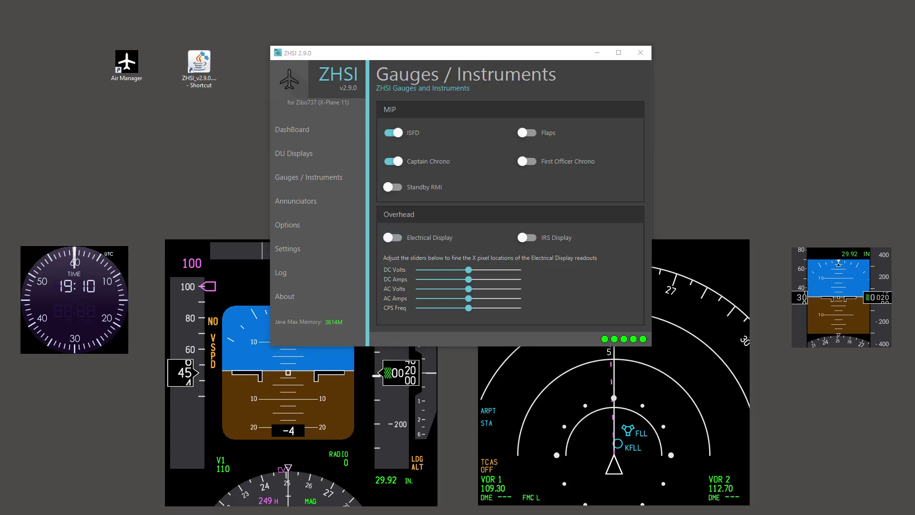
# Turn the Standby RMI gauge on then off, and toggle Captain Chrono off and on.
pyautogui.click(392, 238)
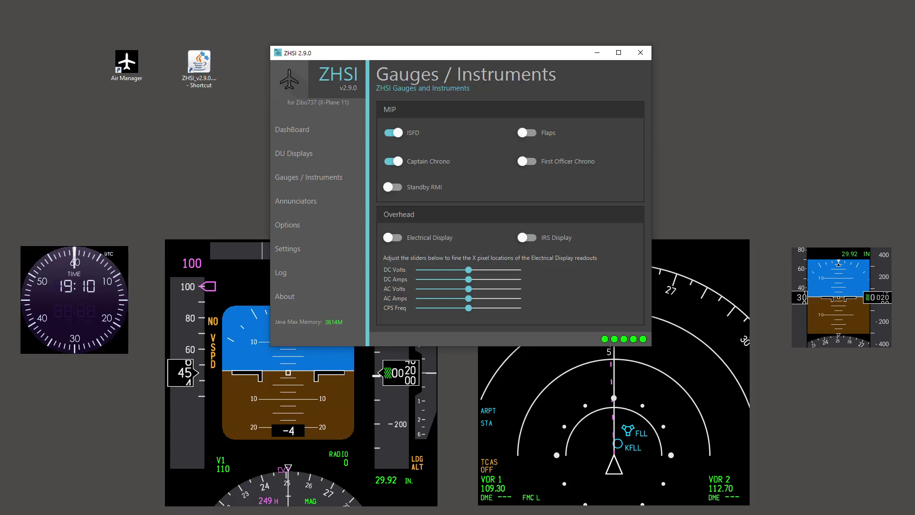
pyautogui.click(392, 186)
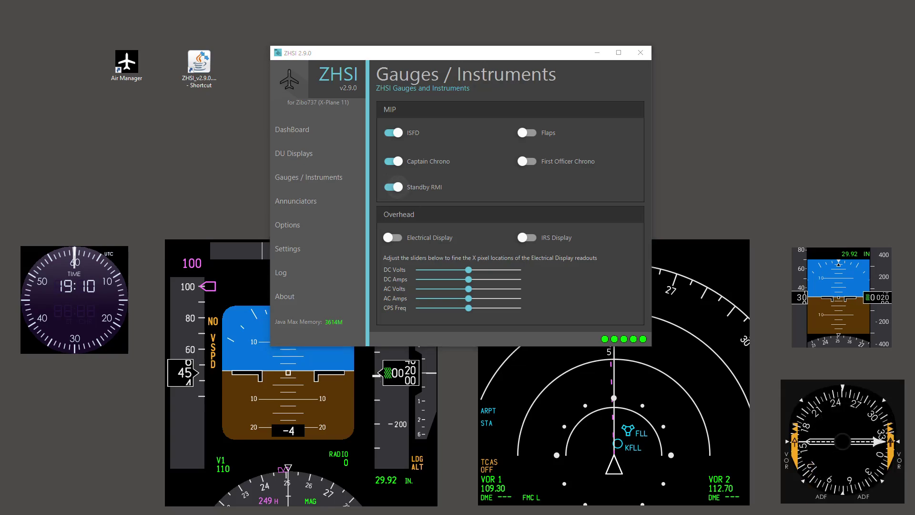
pyautogui.click(393, 187)
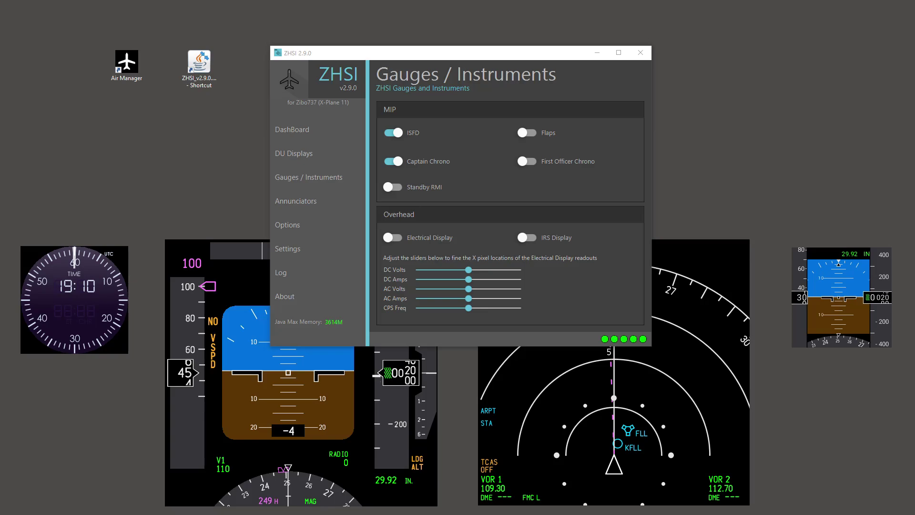
pyautogui.press('space')
pyautogui.press('space')
# Toggle the annunciator window on and off, then view the Options and Settings pages.
pyautogui.click(296, 201)
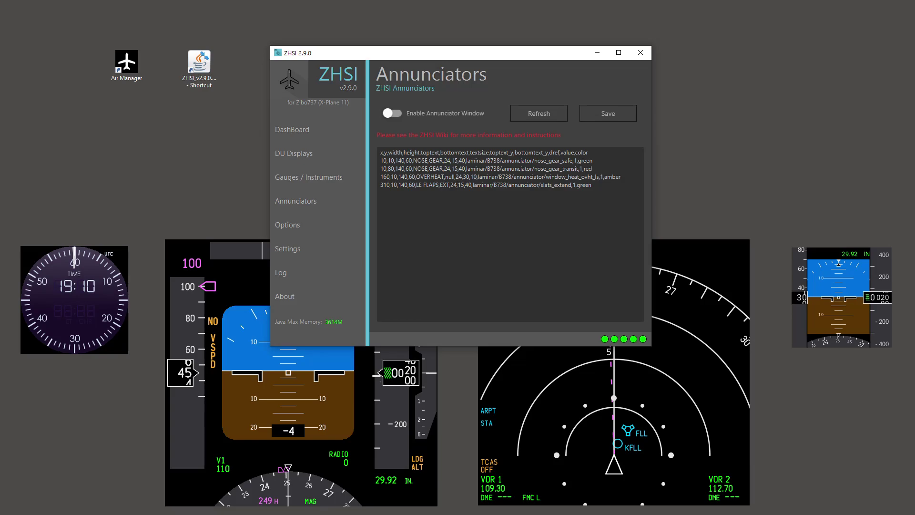
pyautogui.click(392, 113)
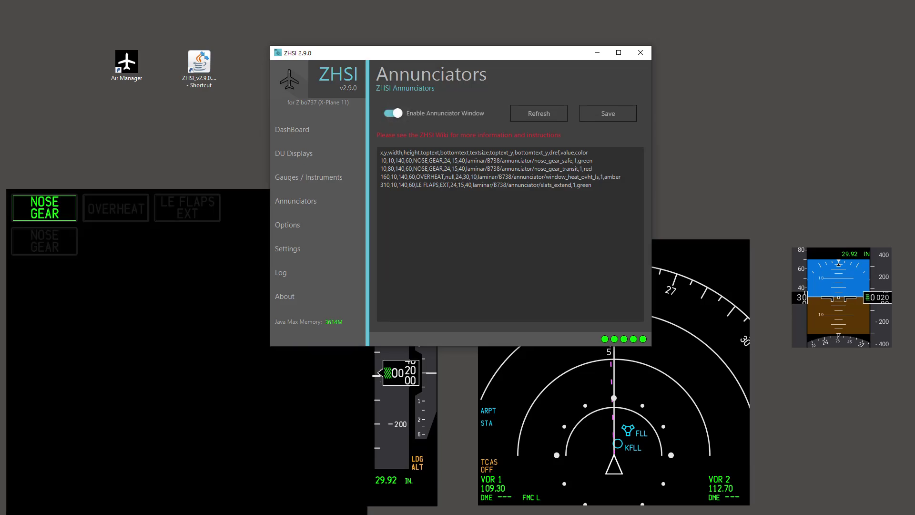
pyautogui.click(391, 113)
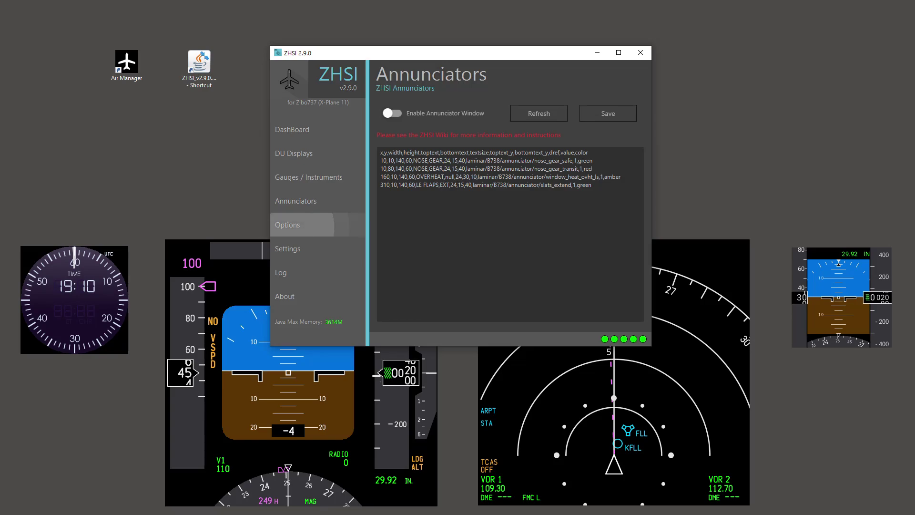
pyautogui.click(287, 224)
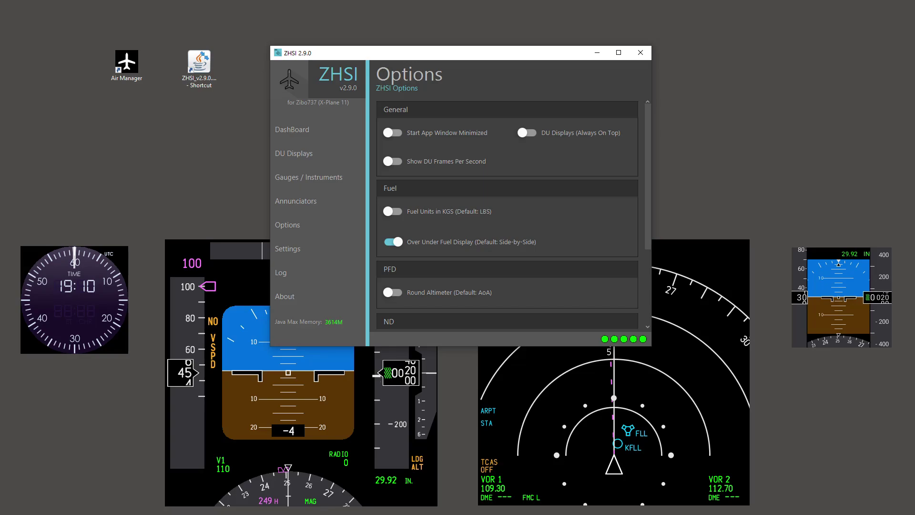
pyautogui.click(288, 248)
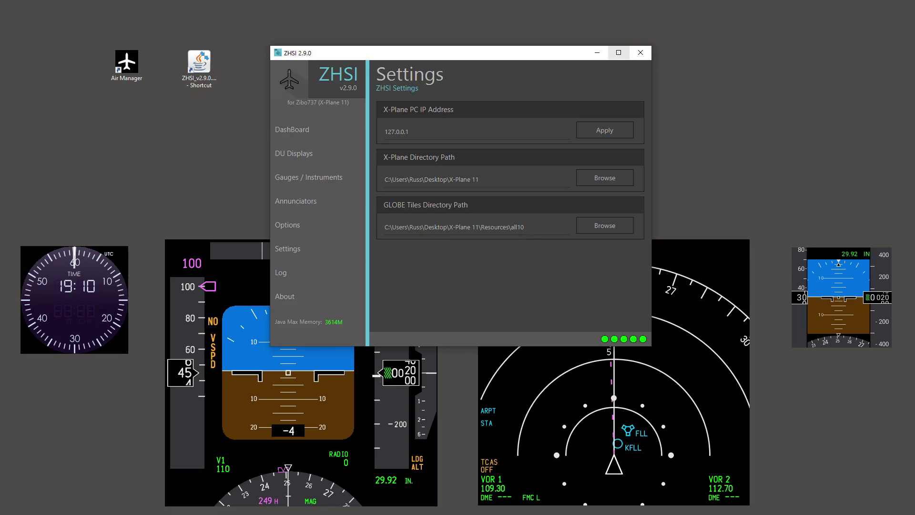
# Close ZHSI and select Zibo B737 MIP- LEFT at the bottom of Air Manager's panel list.
pyautogui.click(596, 53)
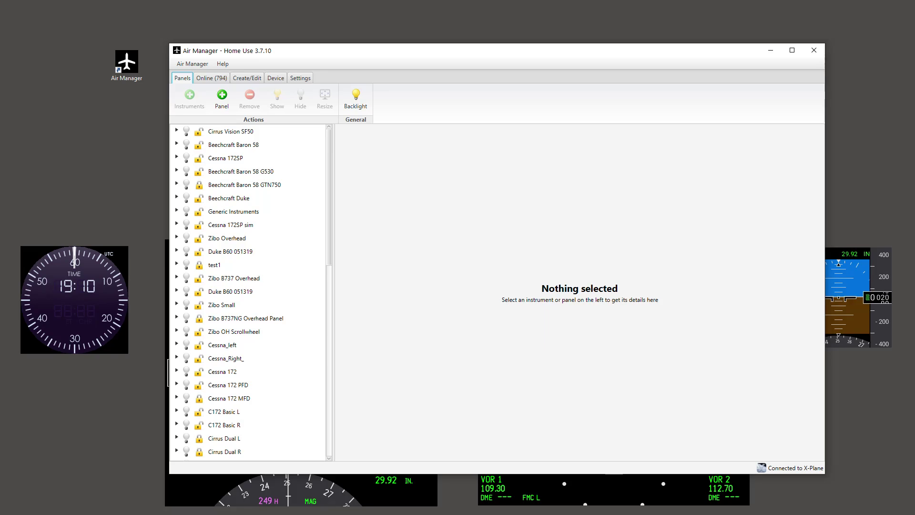
pyautogui.scroll(-12, 248, 292)
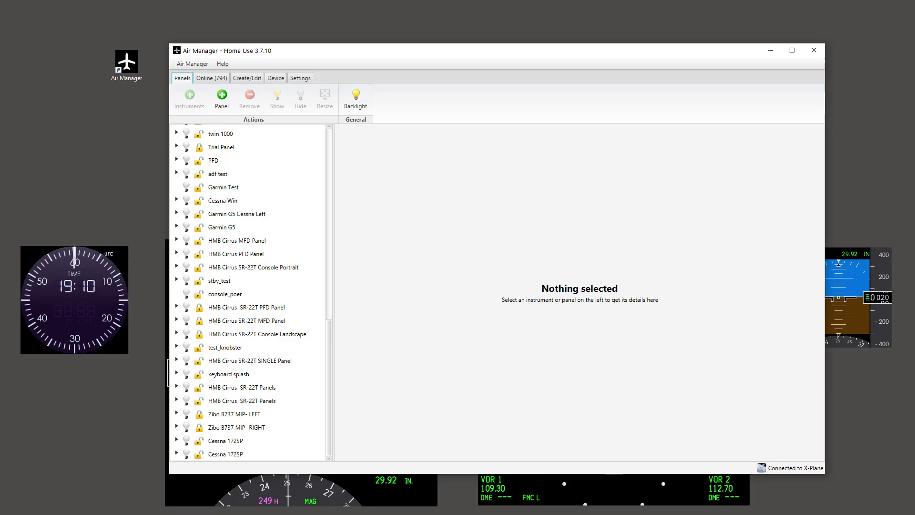
pyautogui.click(234, 414)
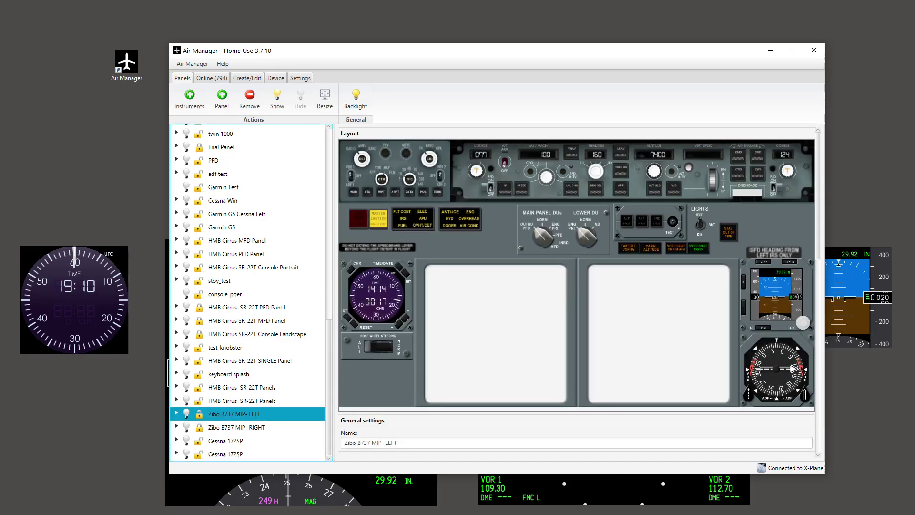
# Toggle the MIP- LEFT panel's click-through off and on and untick Always on top.
pyautogui.scroll(-8, 577, 292)
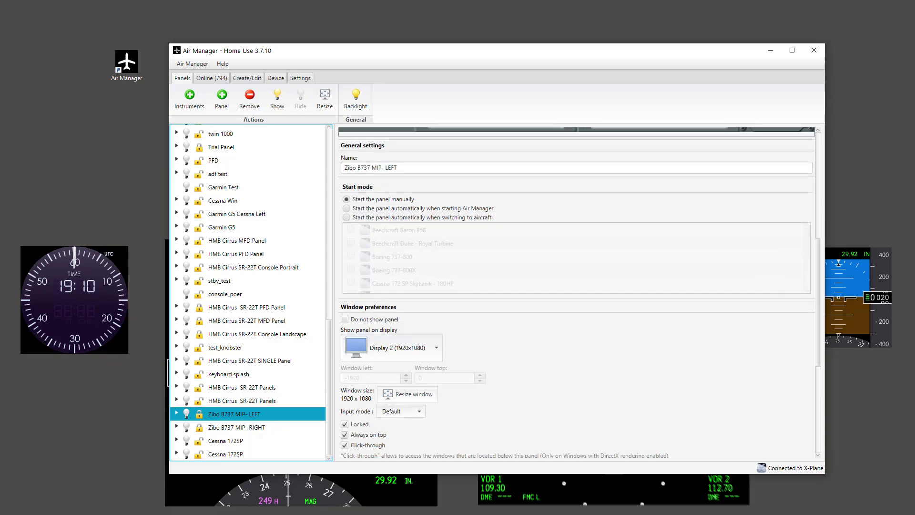
pyautogui.click(345, 445)
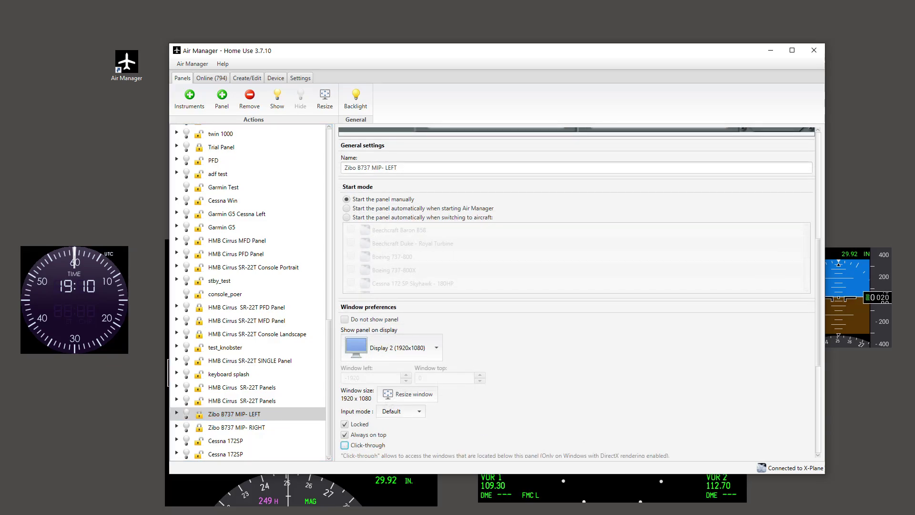
pyautogui.click(344, 445)
pyautogui.click(344, 435)
pyautogui.click(248, 414)
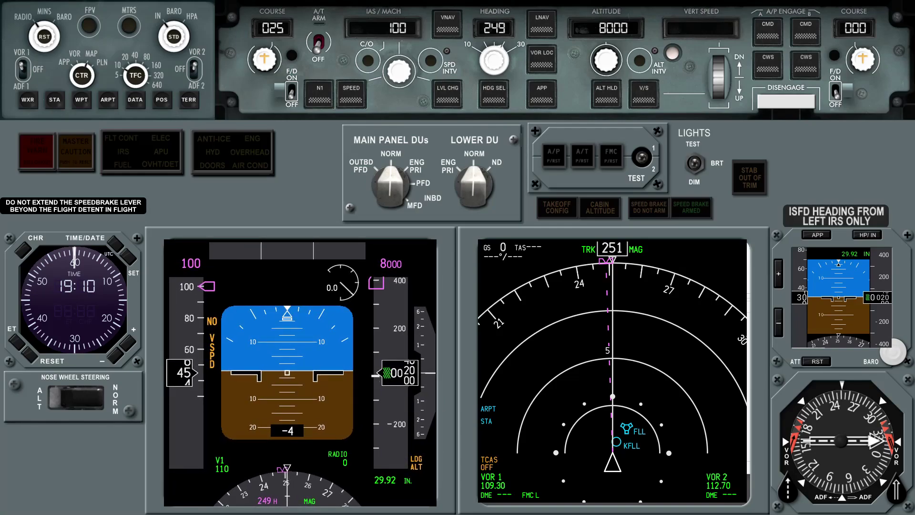
pyautogui.rightClick(226, 203)
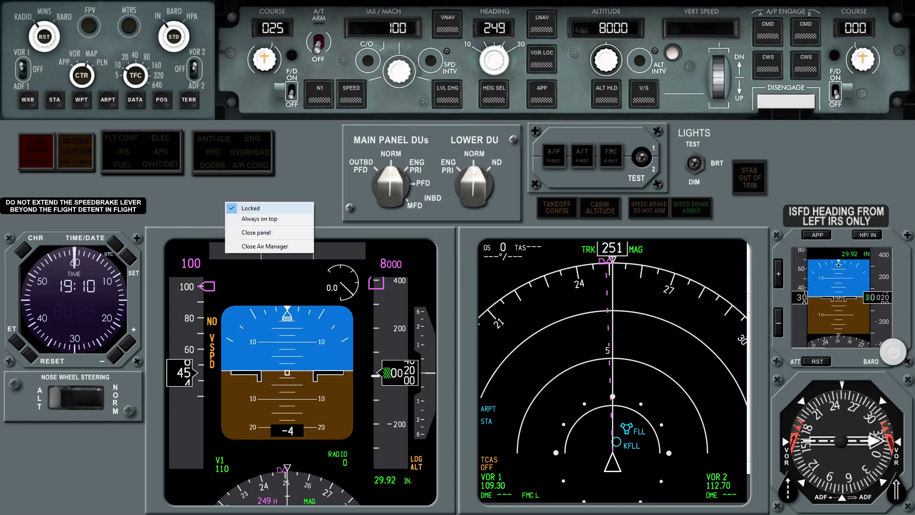
pyautogui.click(270, 218)
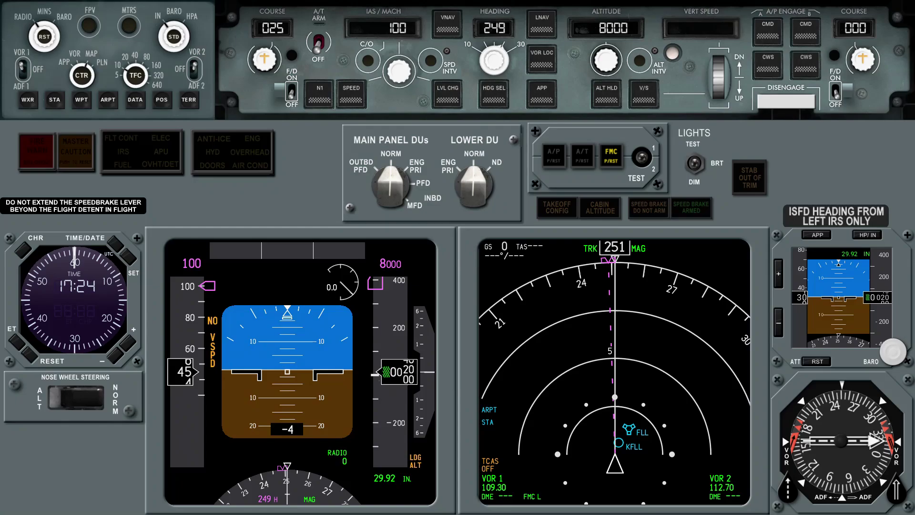
# Turn the MAIN PANEL DUs knob to OUTBD PFD and back to NORM.
pyautogui.scroll(2, 391, 183)
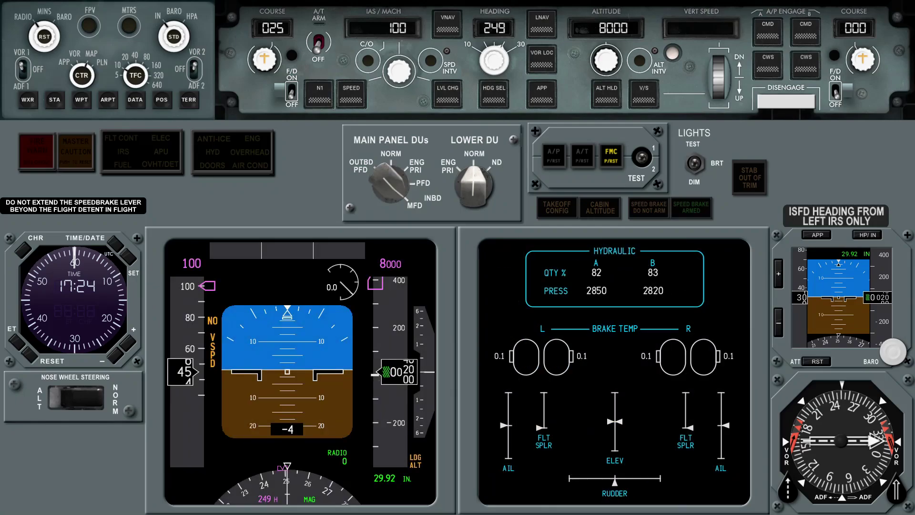
pyautogui.scroll(-3, 391, 183)
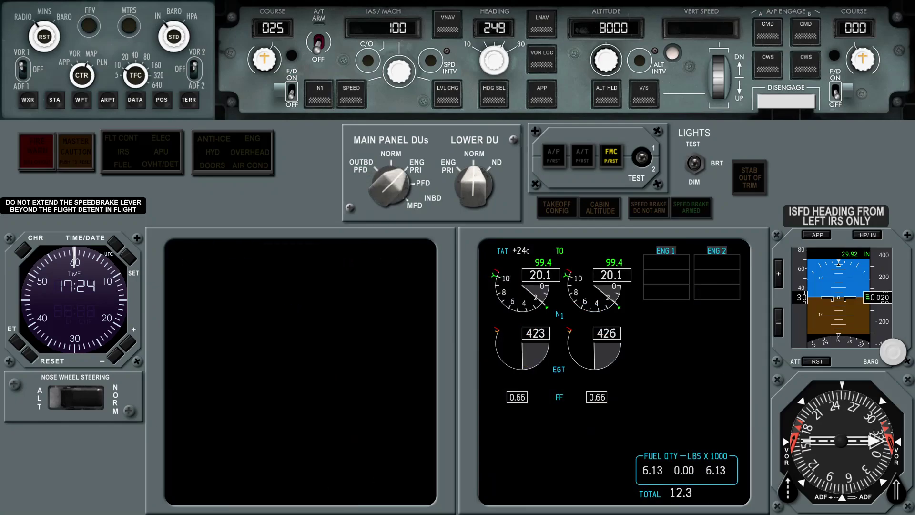
pyautogui.scroll(-1, 391, 184)
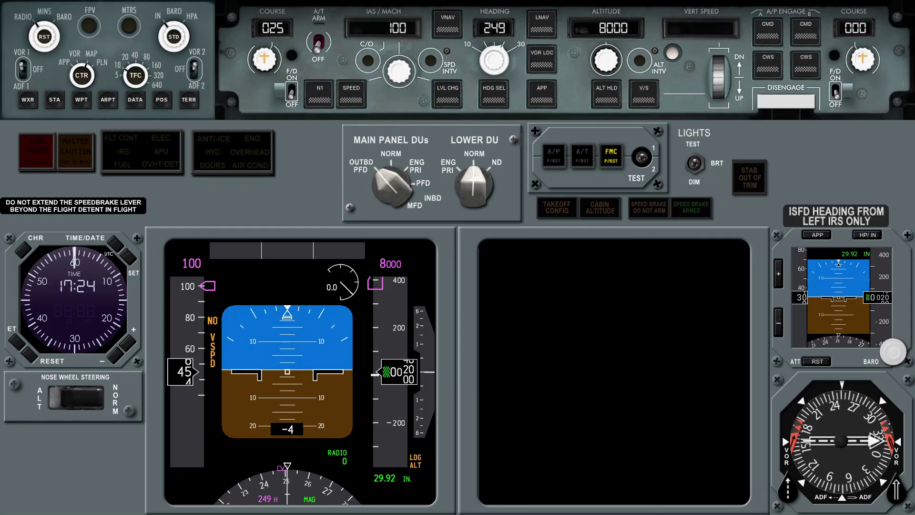
pyautogui.scroll(1, 391, 183)
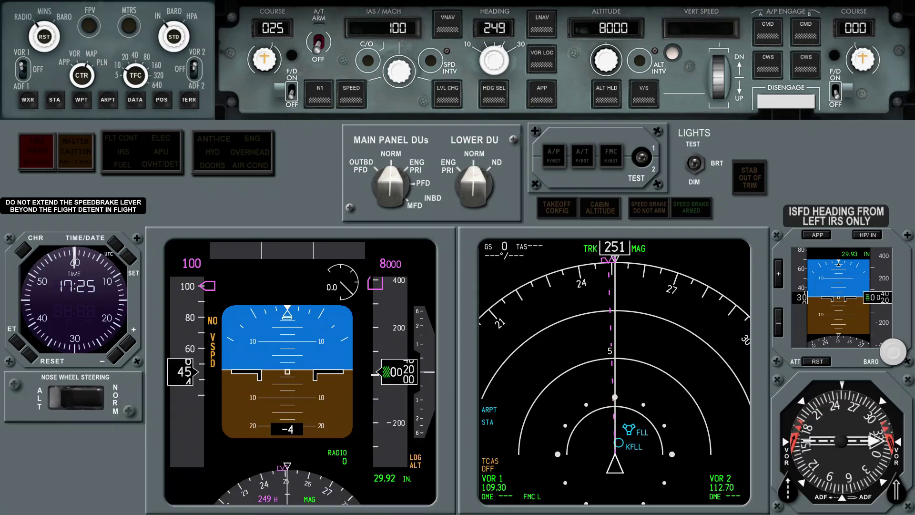
# Set the MCP altitude to 9000 and arm then disarm the autothrottle with Shift+R.
pyautogui.scroll(-3, 605, 61)
pyautogui.scroll(8, 605, 60)
pyautogui.scroll(5, 606, 60)
pyautogui.rightClick(643, 162)
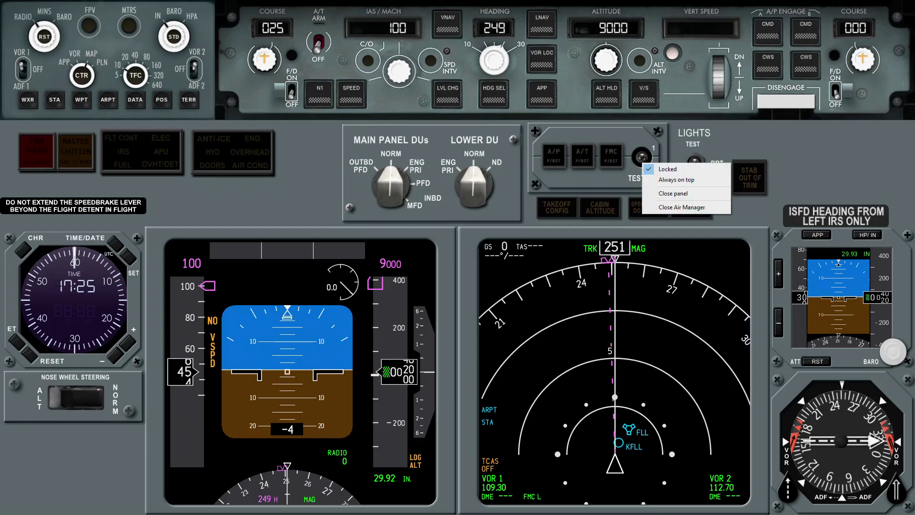
pyautogui.press('Escape')
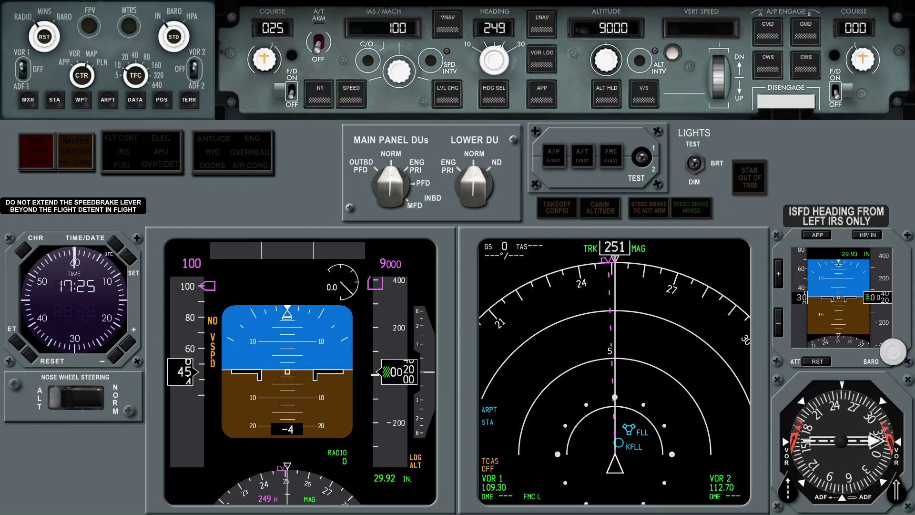
pyautogui.hotkey('shift', 'r')
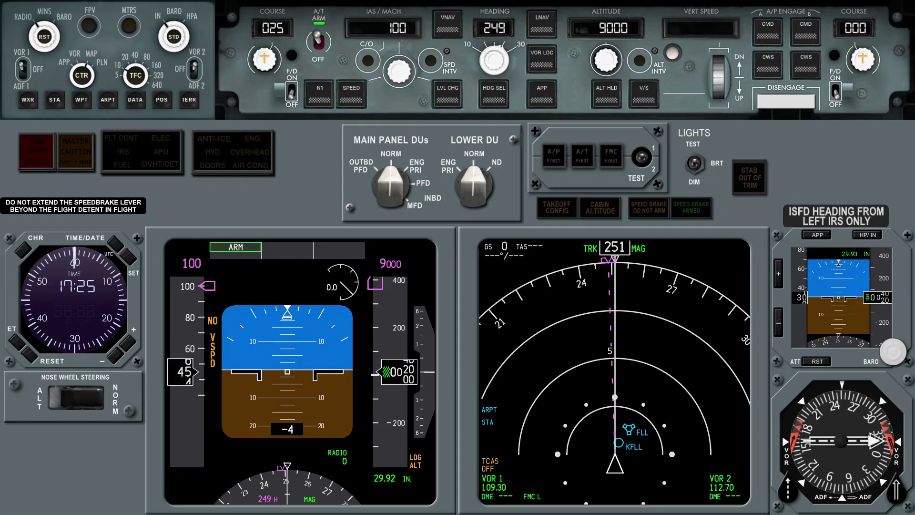
pyautogui.hotkey('shift', 'r')
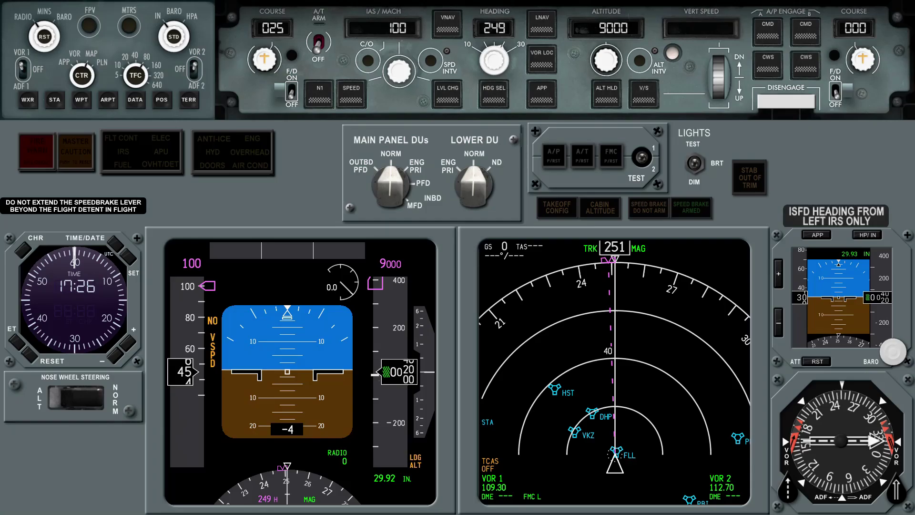
# Show the pedestal panel and run the overheat/fire detection and fault tests.
pyautogui.hotkey('shift', '3')
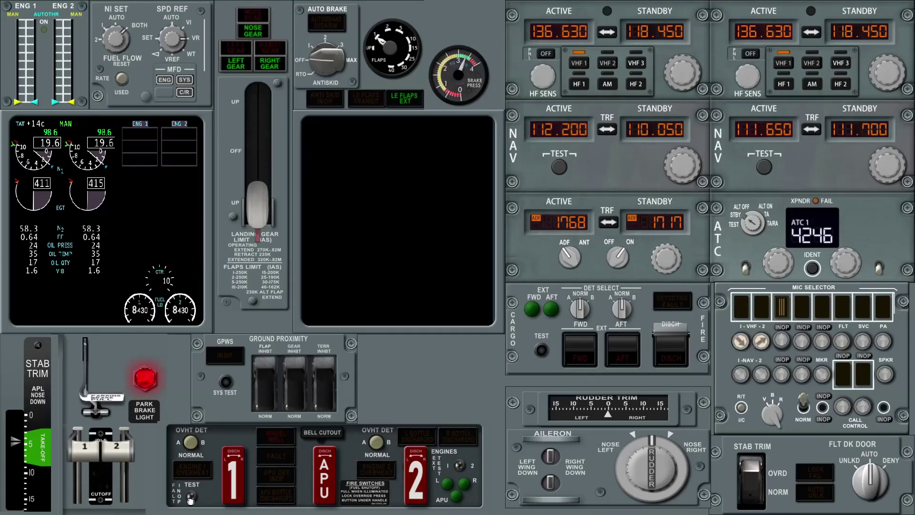
pyautogui.click(206, 502)
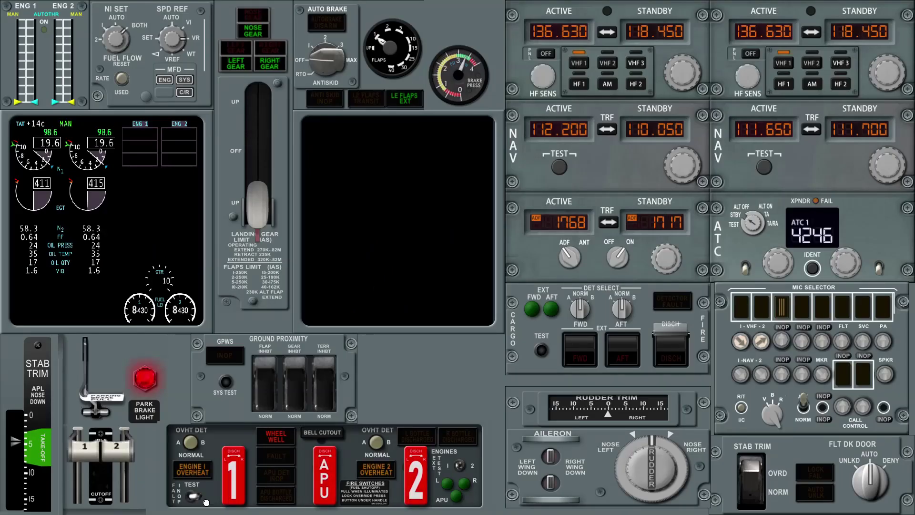
pyautogui.moveTo(206, 502); pyautogui.dragTo(165, 494)
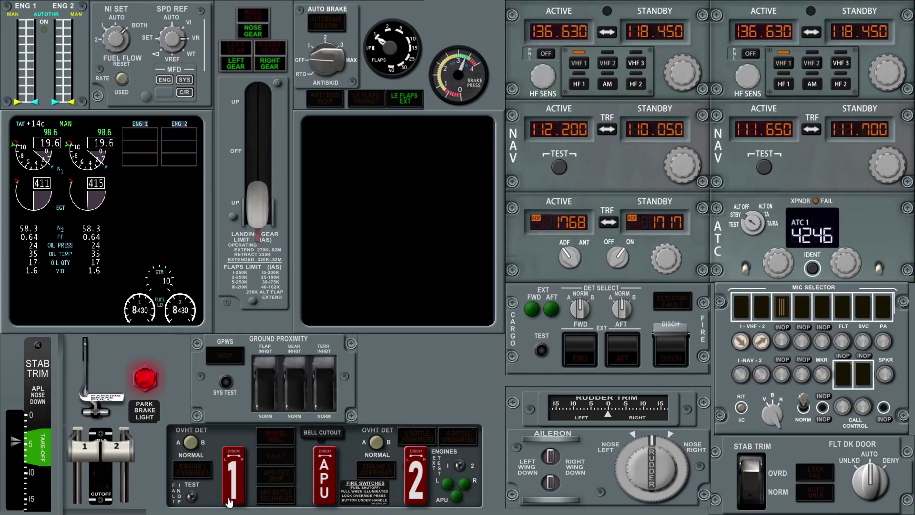
# Pull and rotate the APU fire handle to discharge, then test the extinguisher bottles.
pyautogui.click(331, 501)
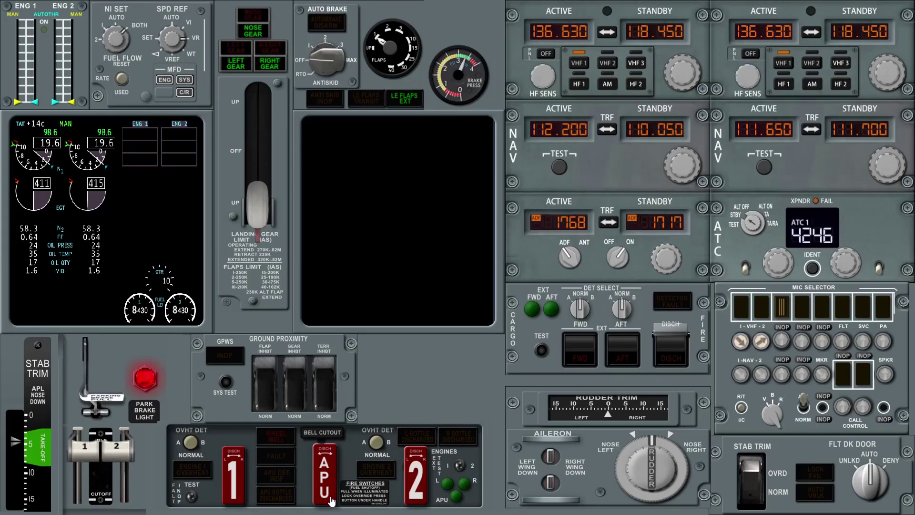
pyautogui.click(331, 501)
pyautogui.click(331, 500)
pyautogui.click(316, 456)
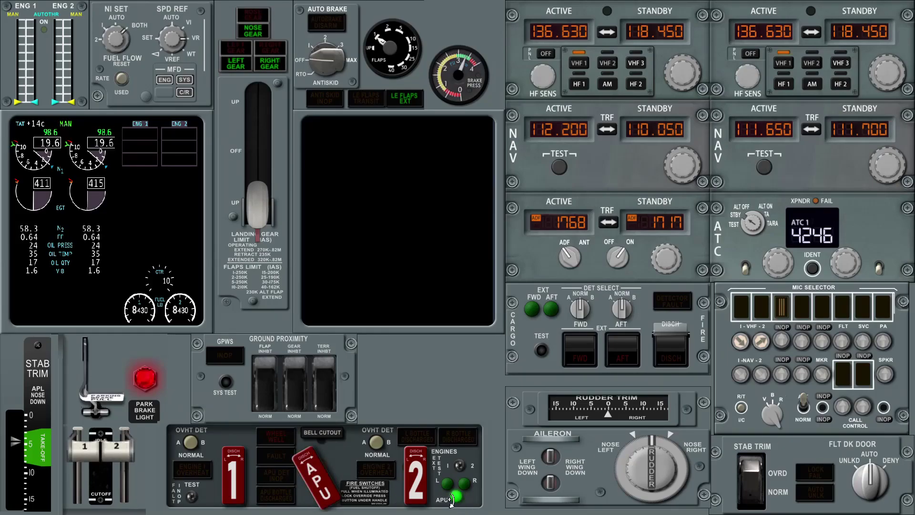
pyautogui.click(464, 466)
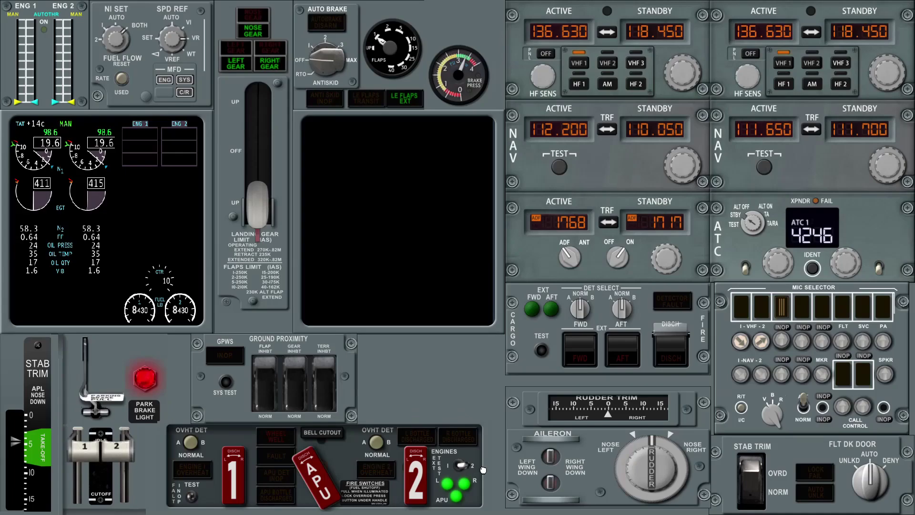
pyautogui.click(439, 467)
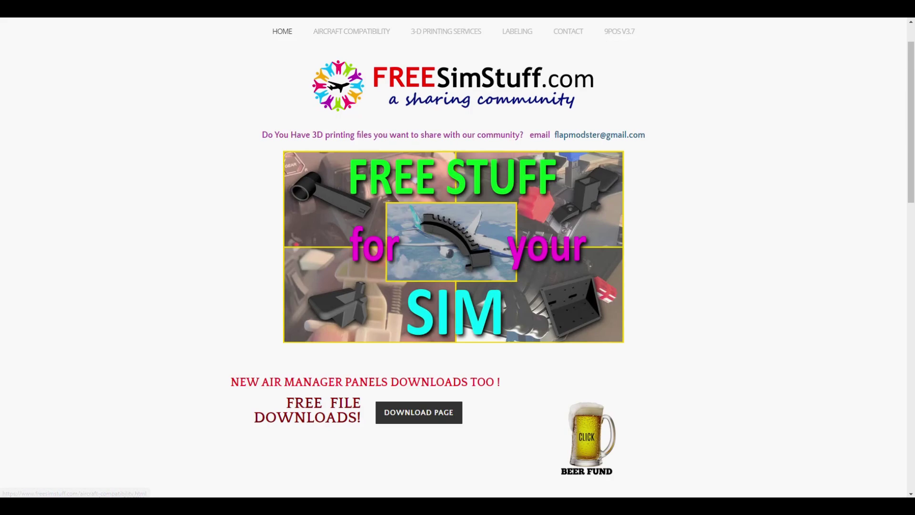
# Agree to the download conditions on the free downloads page and open the Air Manager panels section.
pyautogui.click(419, 412)
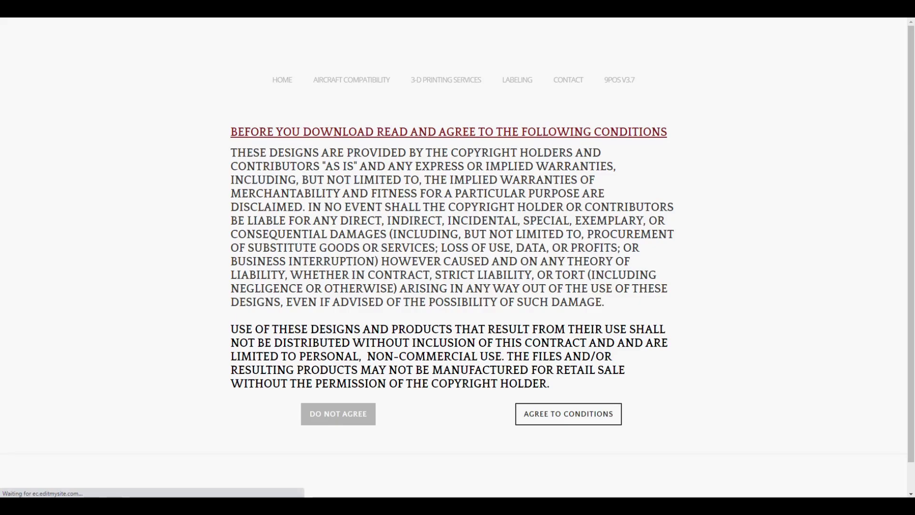
pyautogui.click(568, 413)
pyautogui.scroll(-2, 458, 257)
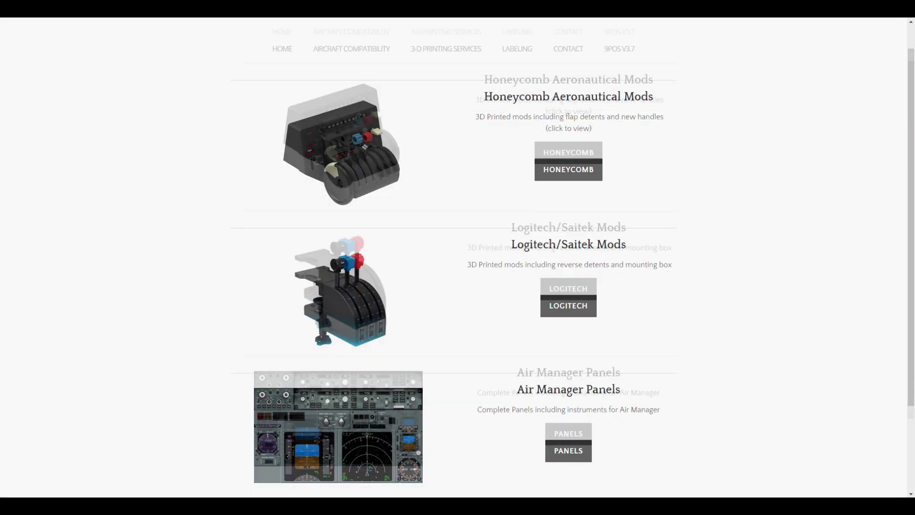
pyautogui.scroll(-3, 458, 258)
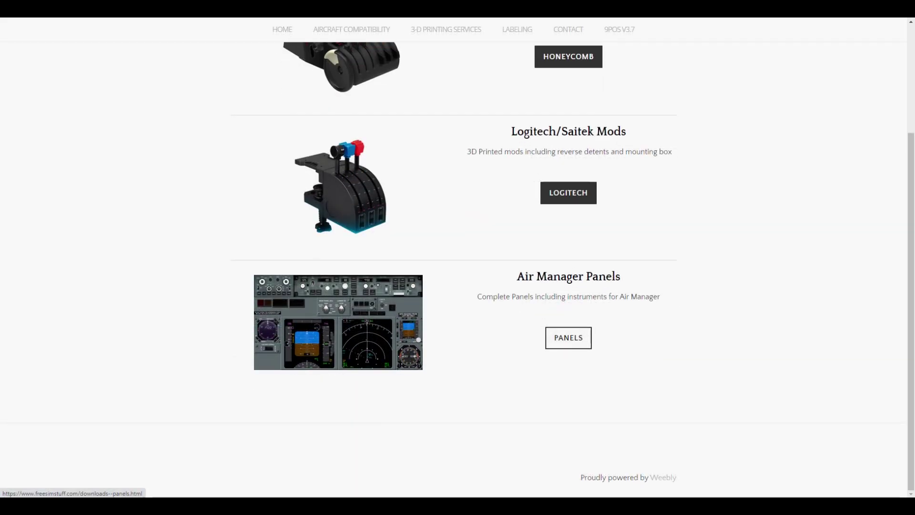
pyautogui.click(569, 337)
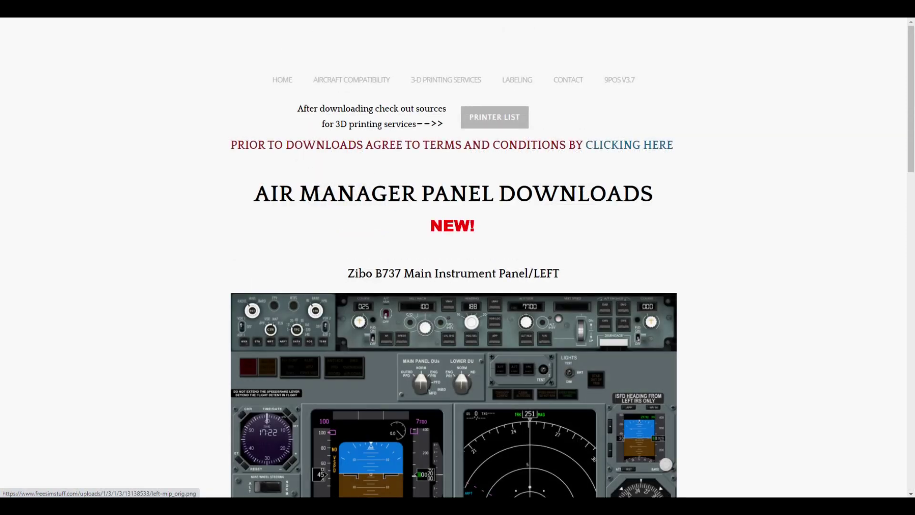
# Browse the Zibo B737 left and right panel archives, then return to the home page.
pyautogui.scroll(-4, 458, 258)
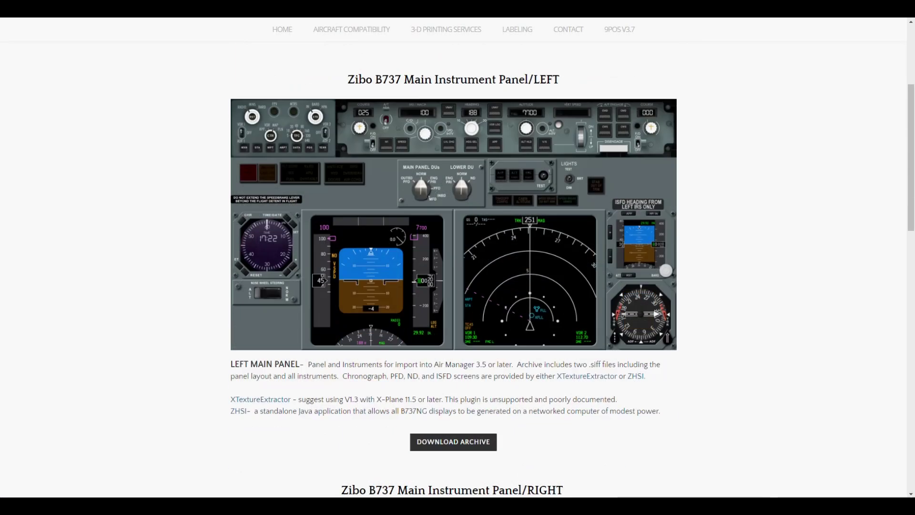
pyautogui.scroll(-3, 454, 269)
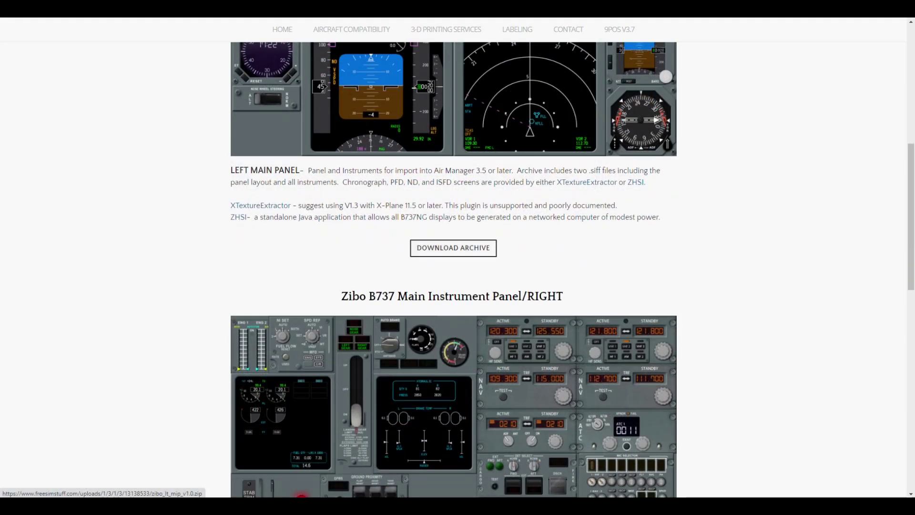
pyautogui.scroll(-7, 453, 248)
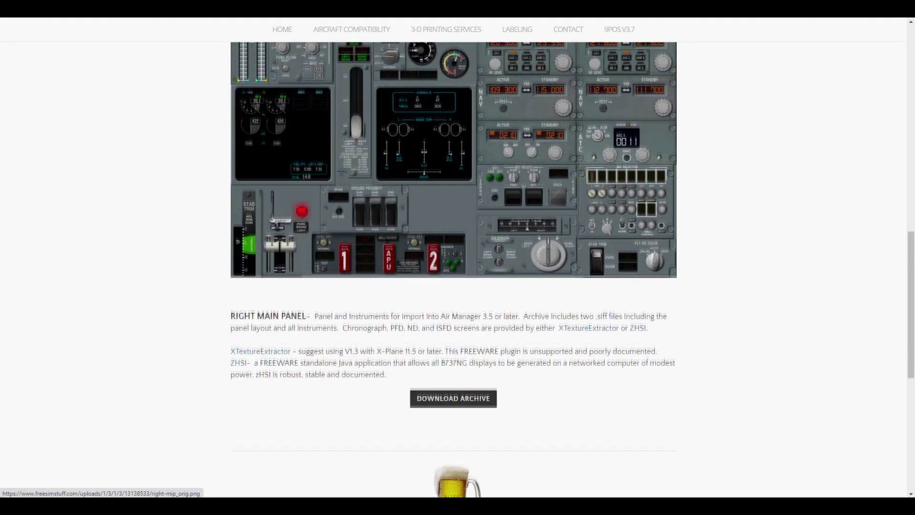
pyautogui.scroll(11, 453, 269)
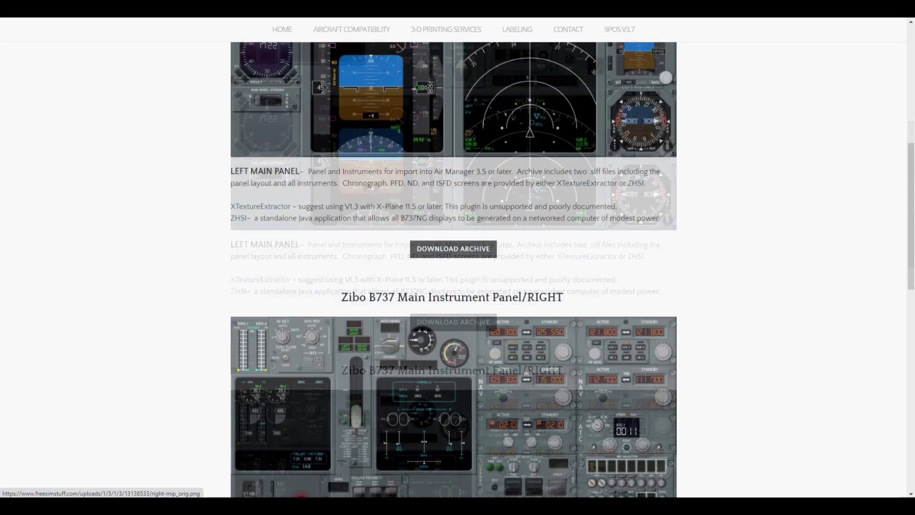
pyautogui.scroll(4, 453, 269)
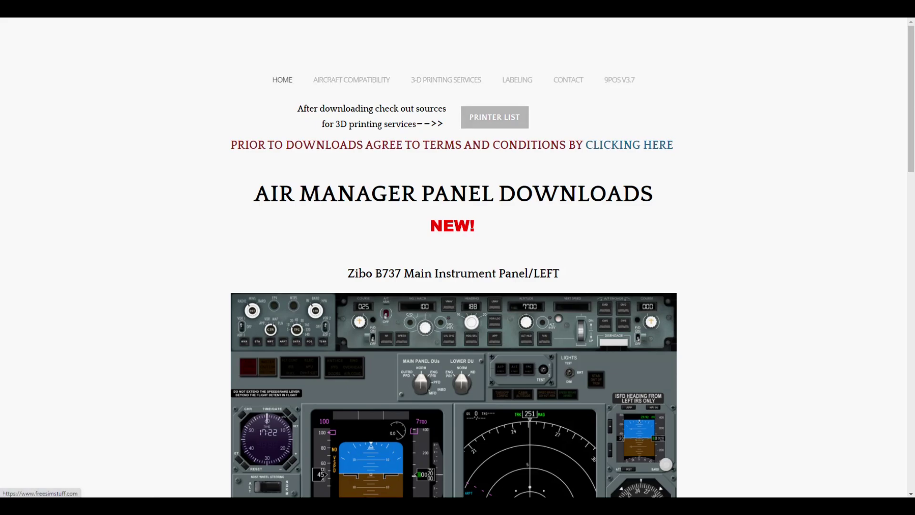
pyautogui.click(282, 79)
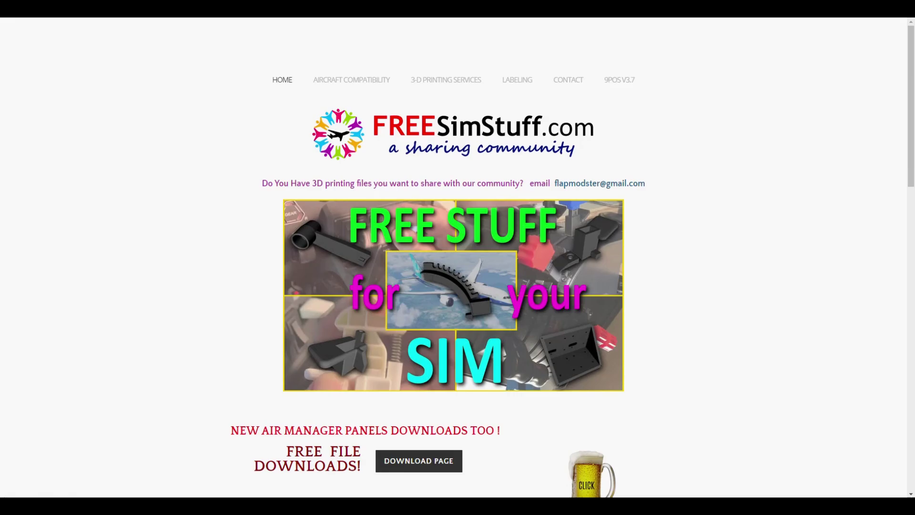
# Open the free file downloads area and accept the download terms and conditions.
pyautogui.scroll(-3, 419, 315)
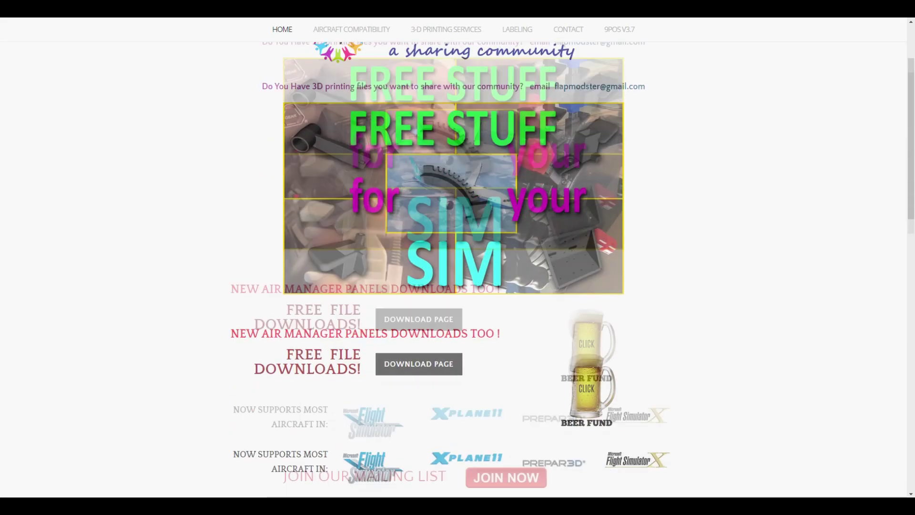
pyautogui.click(419, 315)
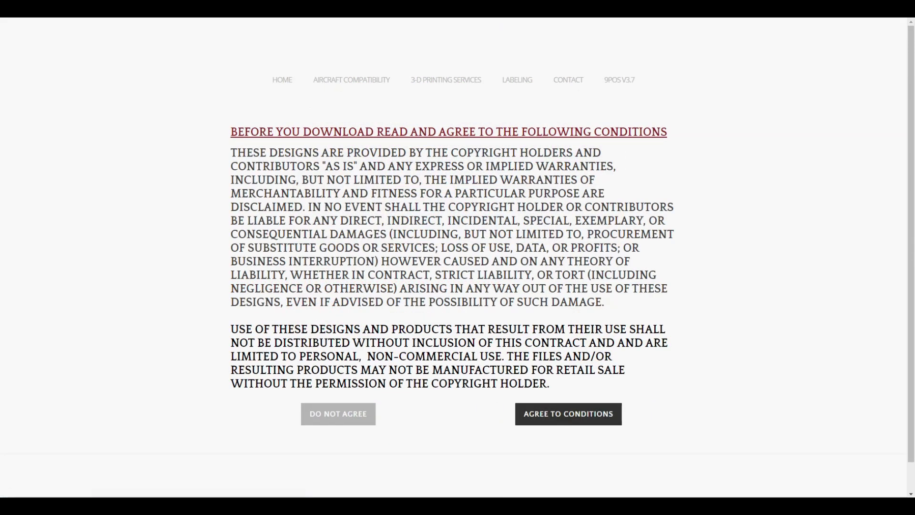
pyautogui.click(568, 413)
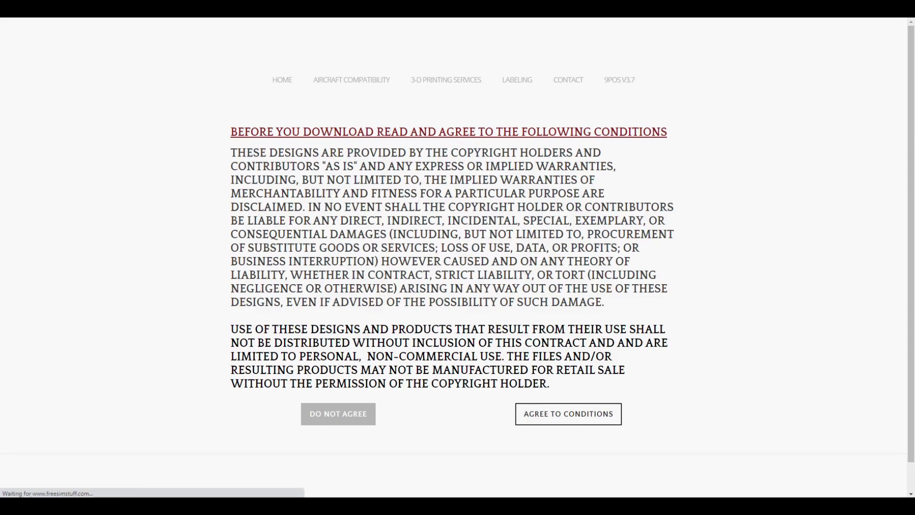
# Look through the Honeycomb Aeronautical mods, including slot inserts and Chunky Throttles.
pyautogui.scroll(-1, 457, 257)
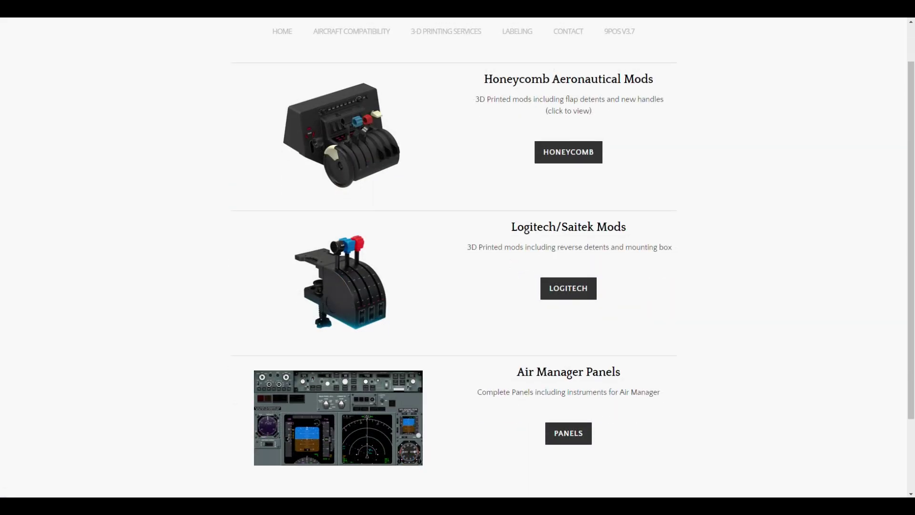
pyautogui.click(568, 152)
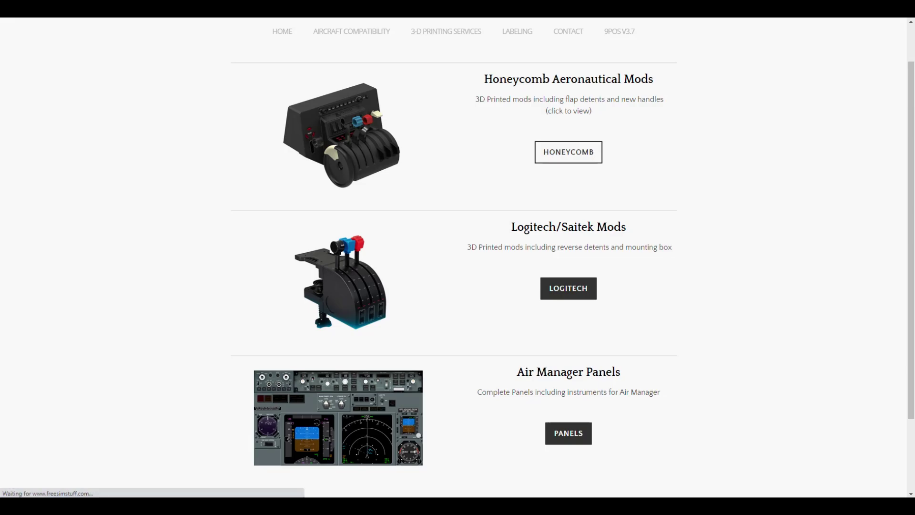
pyautogui.scroll(-6, 458, 267)
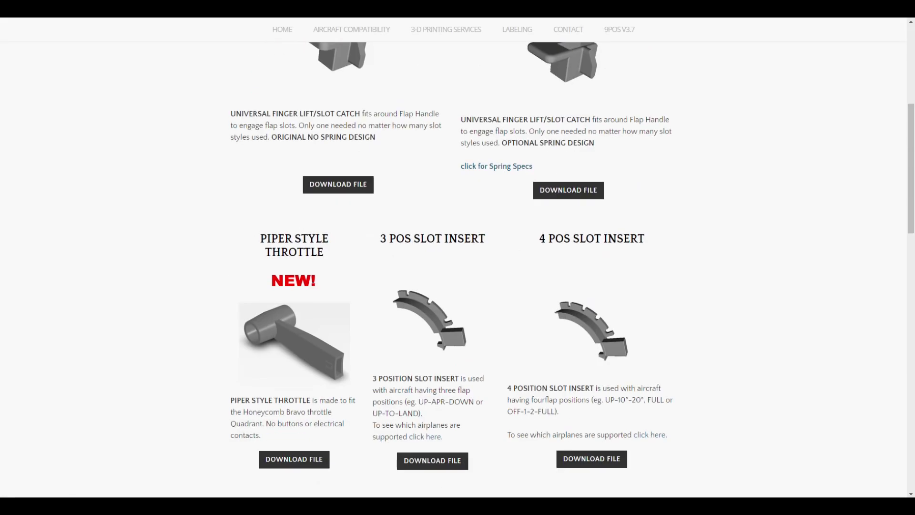
pyautogui.scroll(-13, 458, 266)
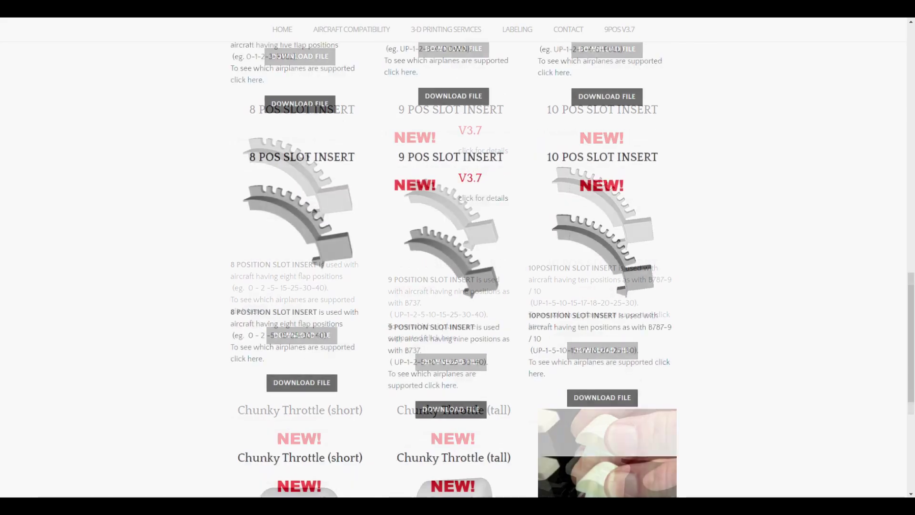
pyautogui.scroll(-6, 458, 267)
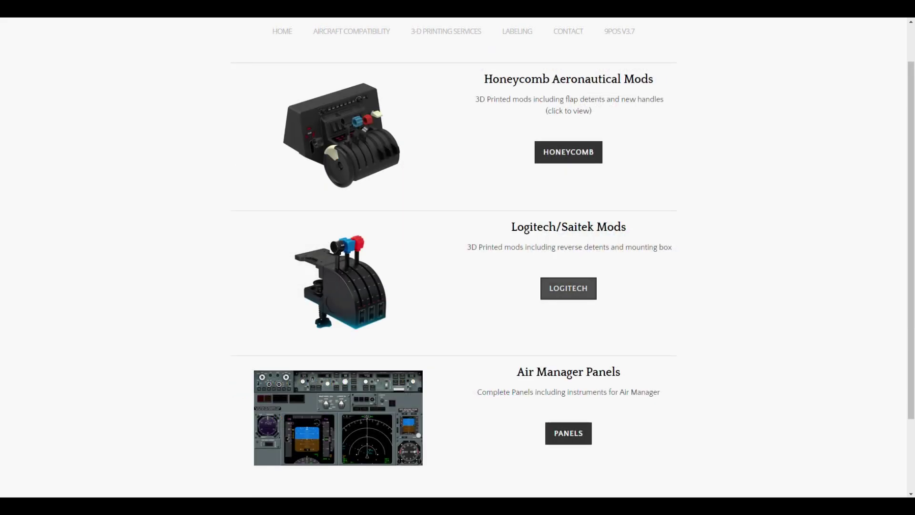
# Browse Logitech/Saitek mods (finger lift gates, throttle knobs, Piper-style throttle), then return home.
pyautogui.click(568, 288)
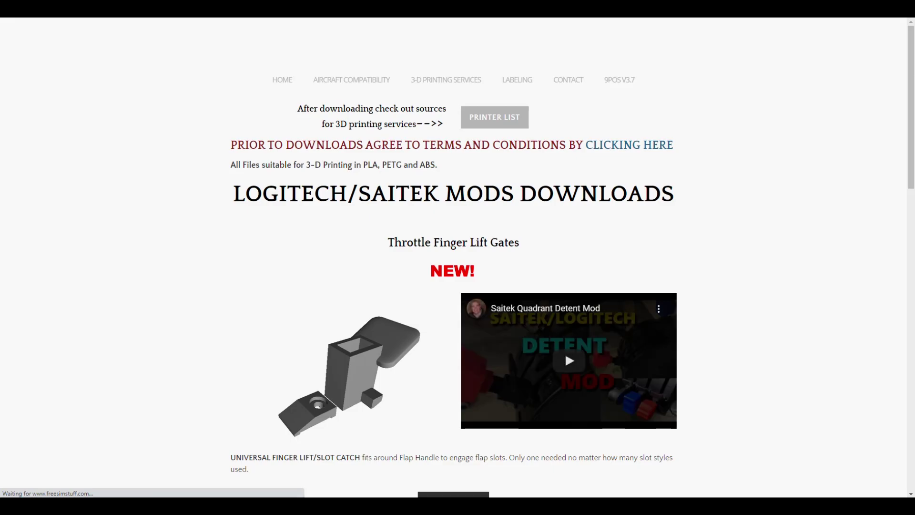
pyautogui.scroll(-3, 458, 258)
pyautogui.scroll(-8, 458, 257)
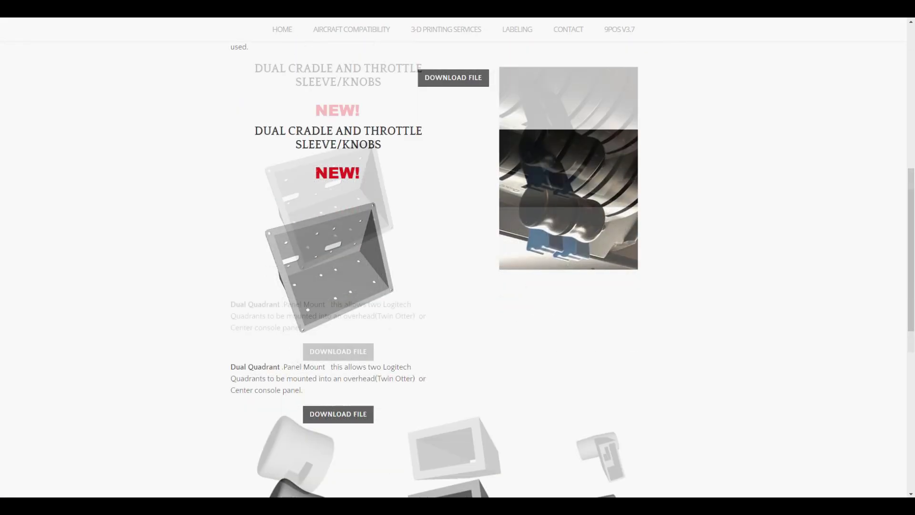
pyautogui.scroll(-5, 457, 257)
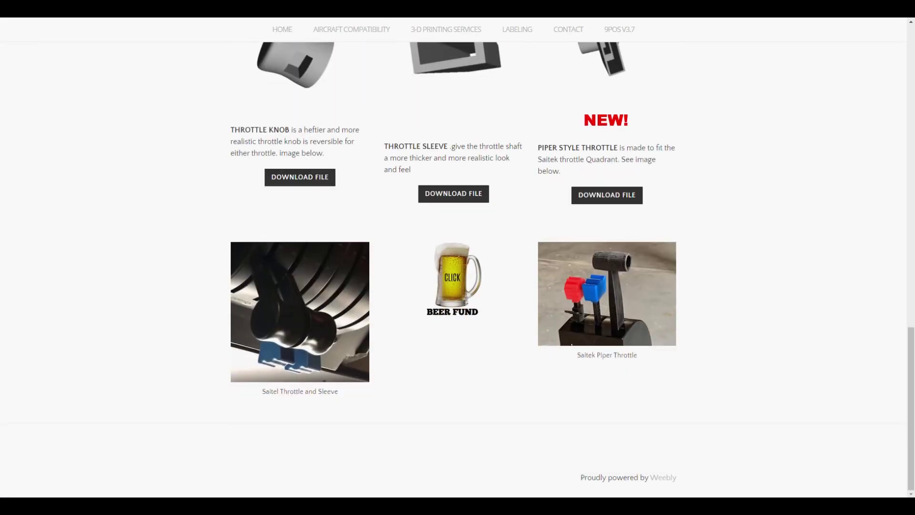
pyautogui.scroll(4, 458, 257)
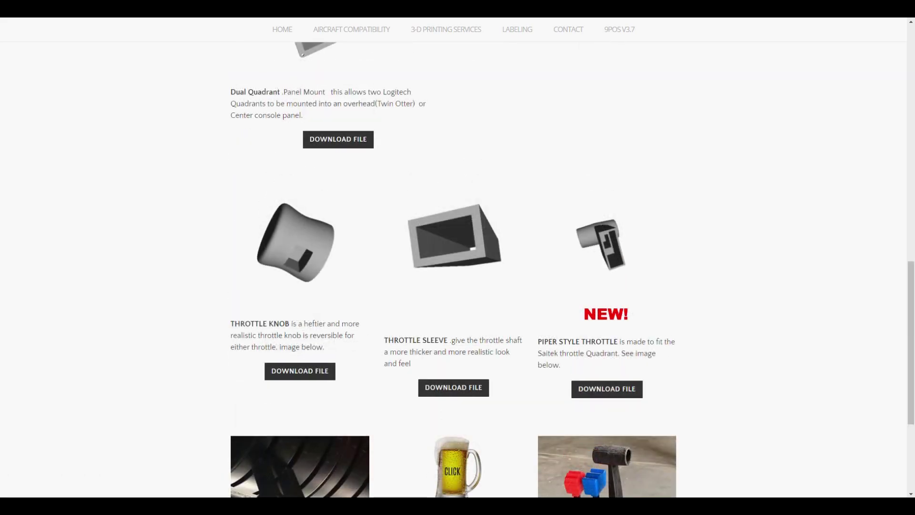
pyautogui.scroll(10, 565, 139)
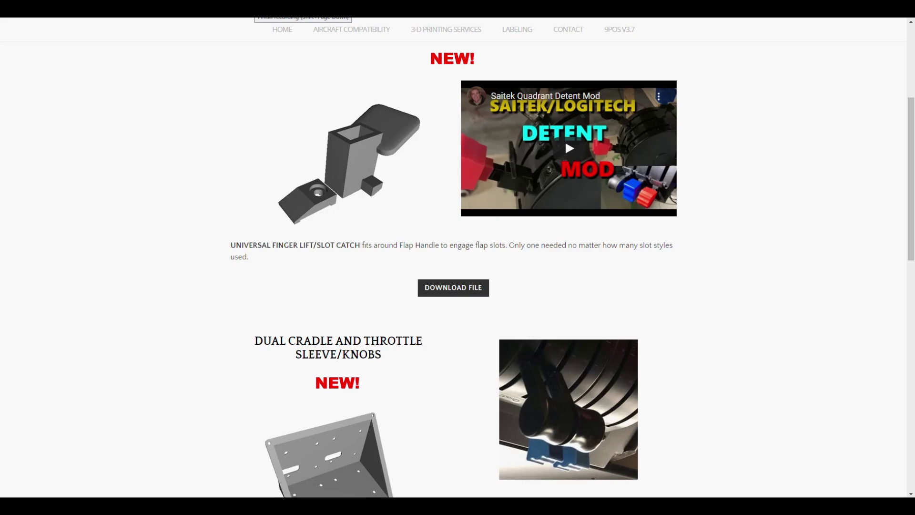
pyautogui.click(283, 29)
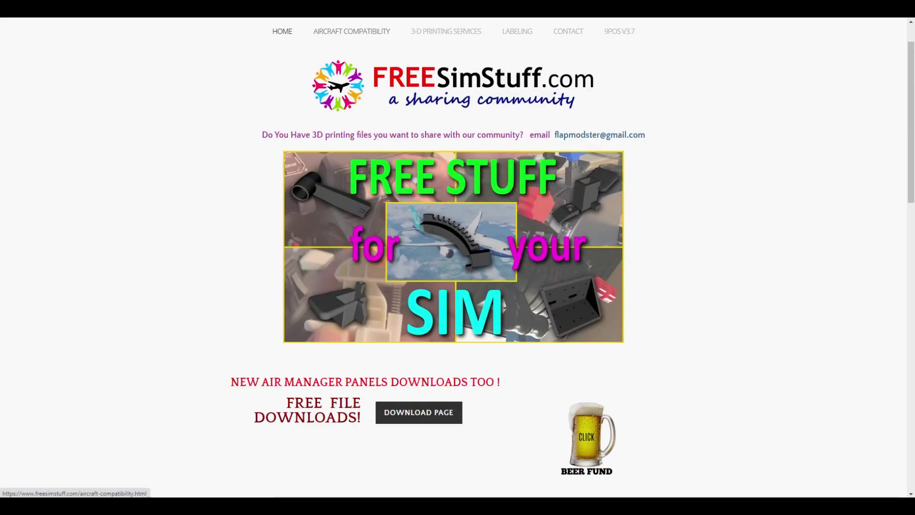
# Accept the download conditions and scroll the Air Manager panels to the Zibo B737 left panel's Download Archive.
pyautogui.click(418, 413)
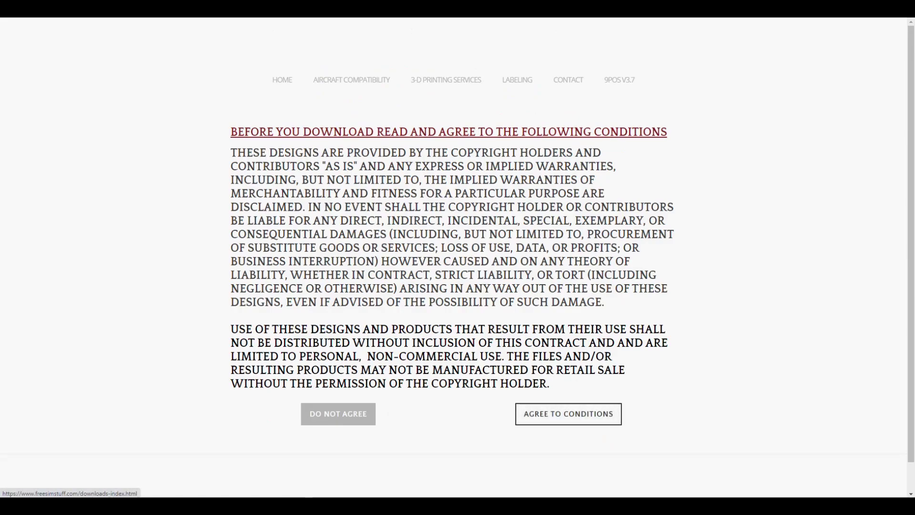
pyautogui.click(569, 413)
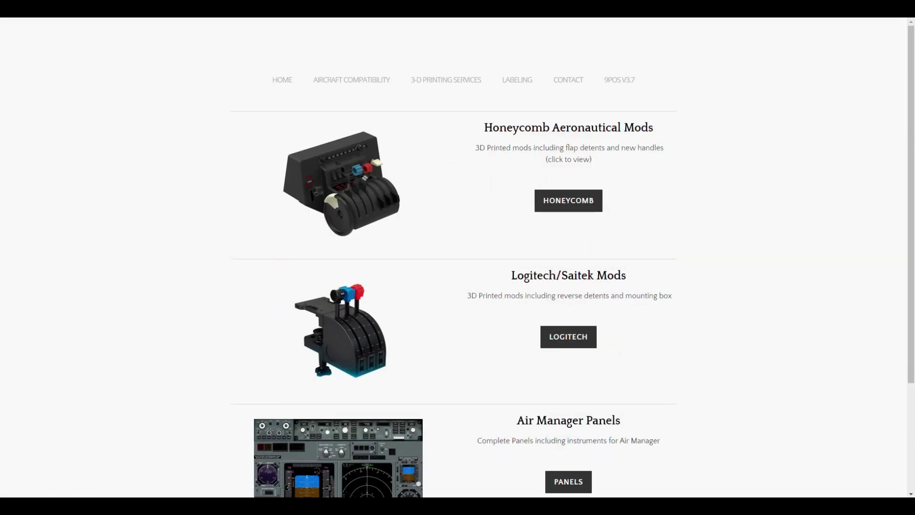
pyautogui.scroll(-3, 458, 258)
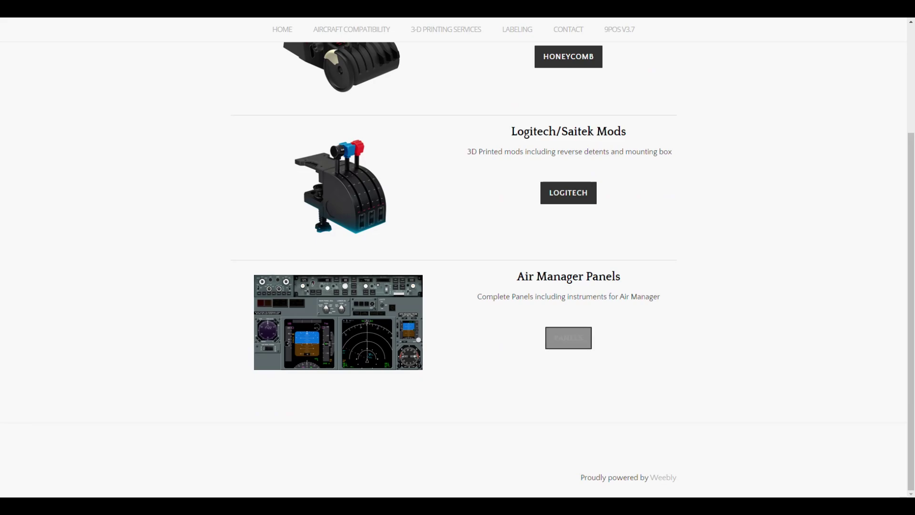
pyautogui.click(568, 338)
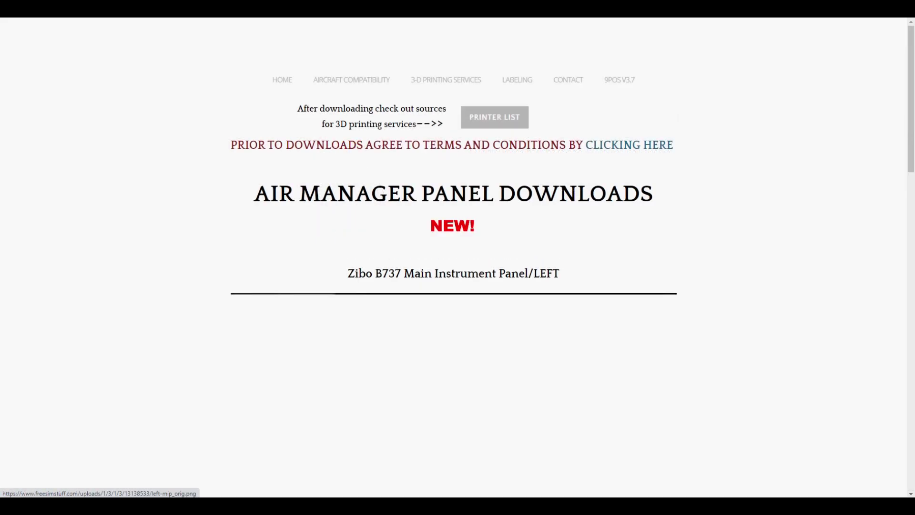
pyautogui.scroll(-5, 457, 257)
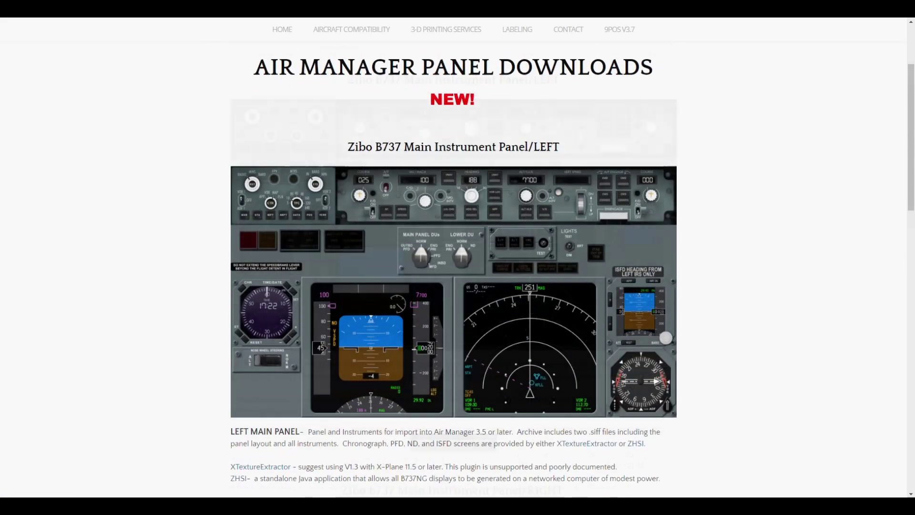
pyautogui.scroll(-3, 457, 258)
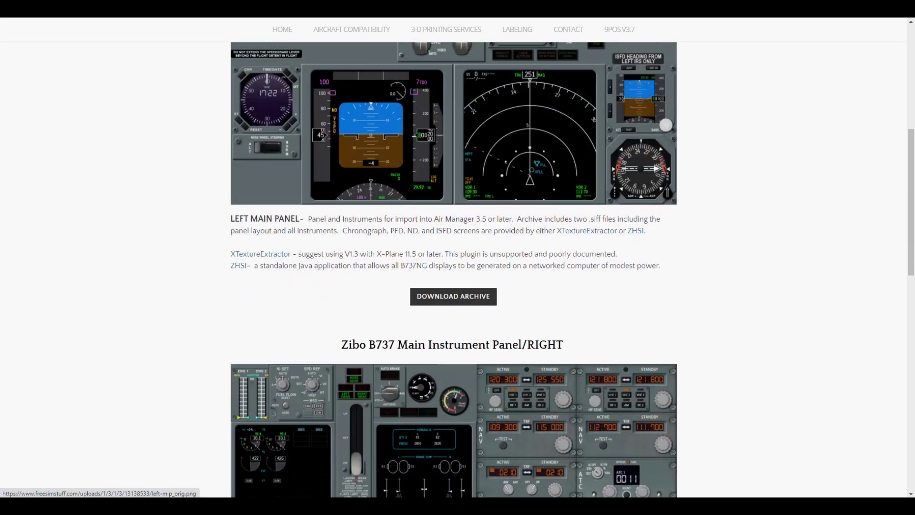